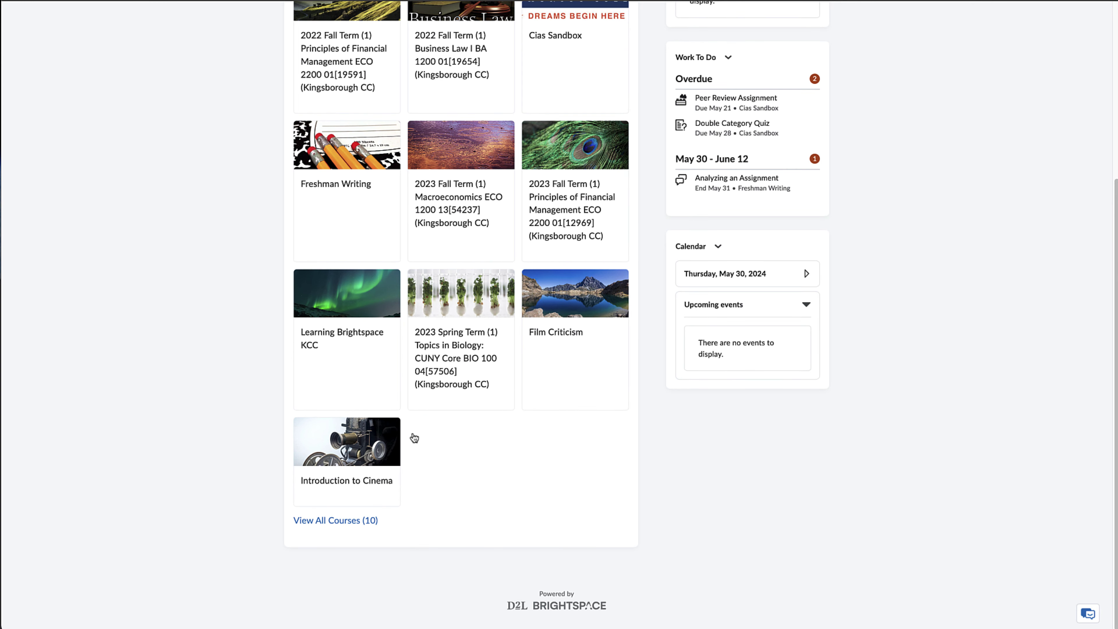
In Introduction to Cinema, go to Course Admin's Intelligent Agents and start a new agent.
{"action": "left_click", "coordinate": [372, 452]}
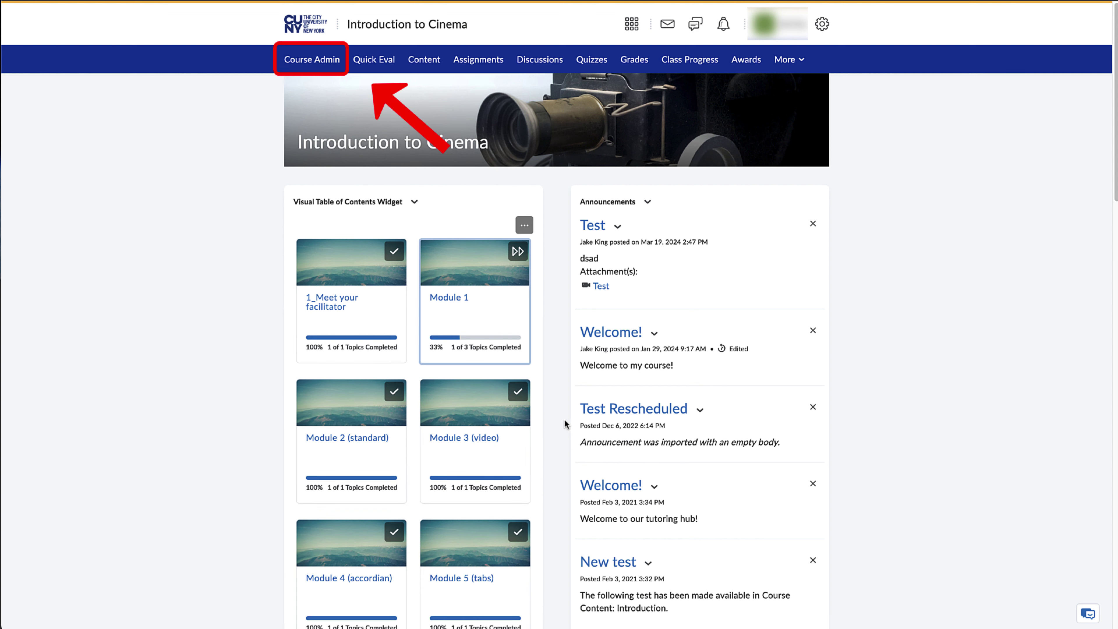
{"action": "left_click", "coordinate": [314, 63]}
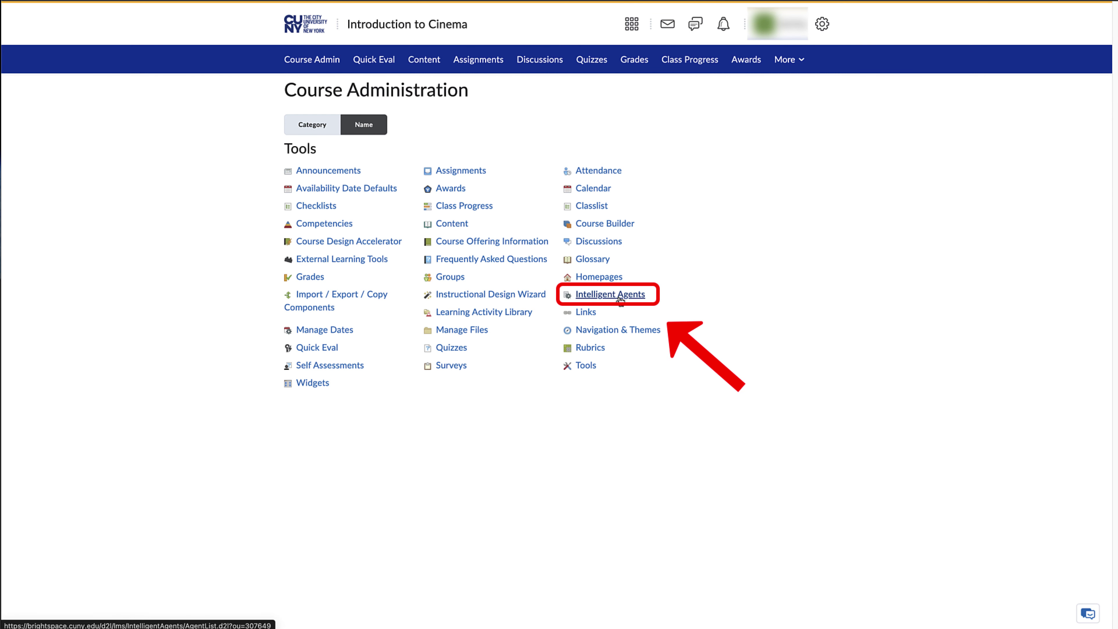
{"action": "left_click", "coordinate": [609, 294]}
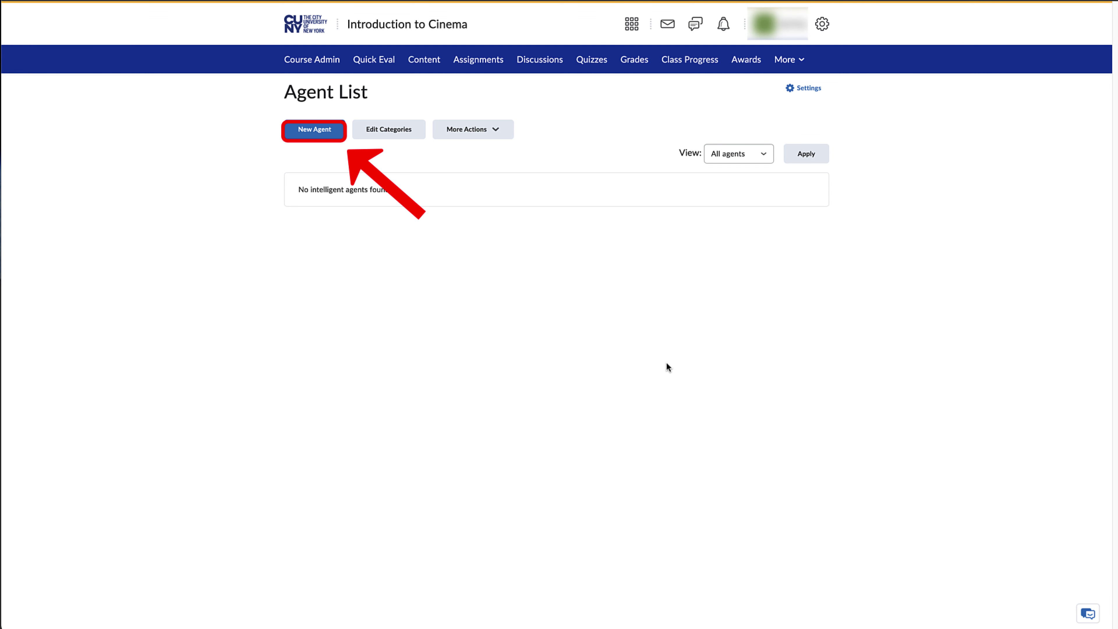
{"action": "left_click", "coordinate": [316, 139]}
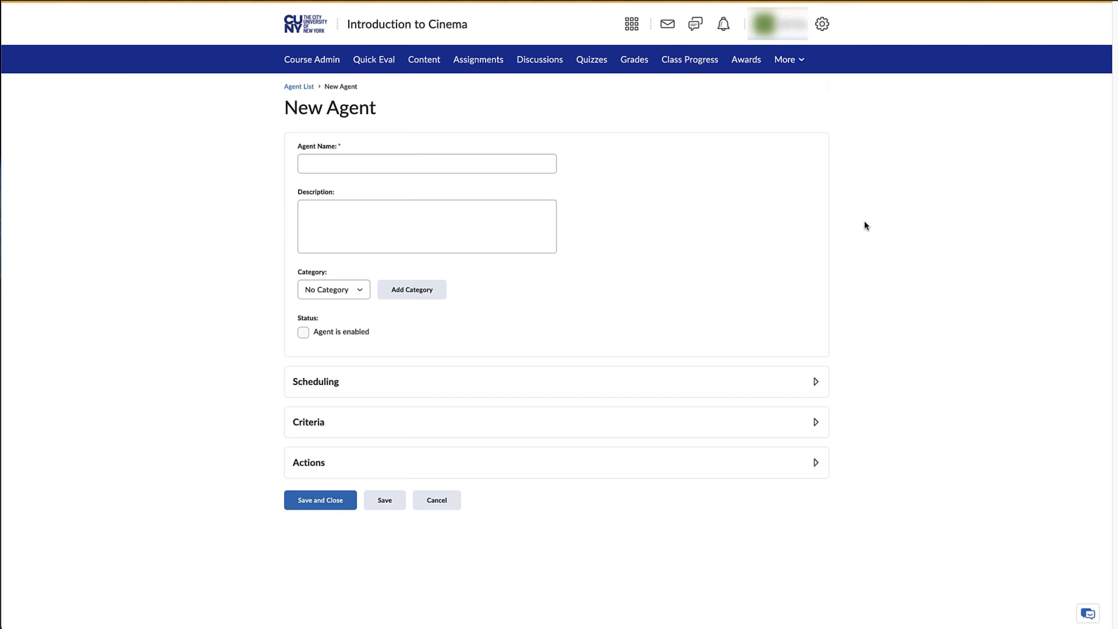
Name the agent 'Good job on your quiz!', add the congratulation description, choose category Tests, and enable it.
{"action": "left_click", "coordinate": [525, 167]}
{"action": "type", "text": "Good job on your quiz!"}
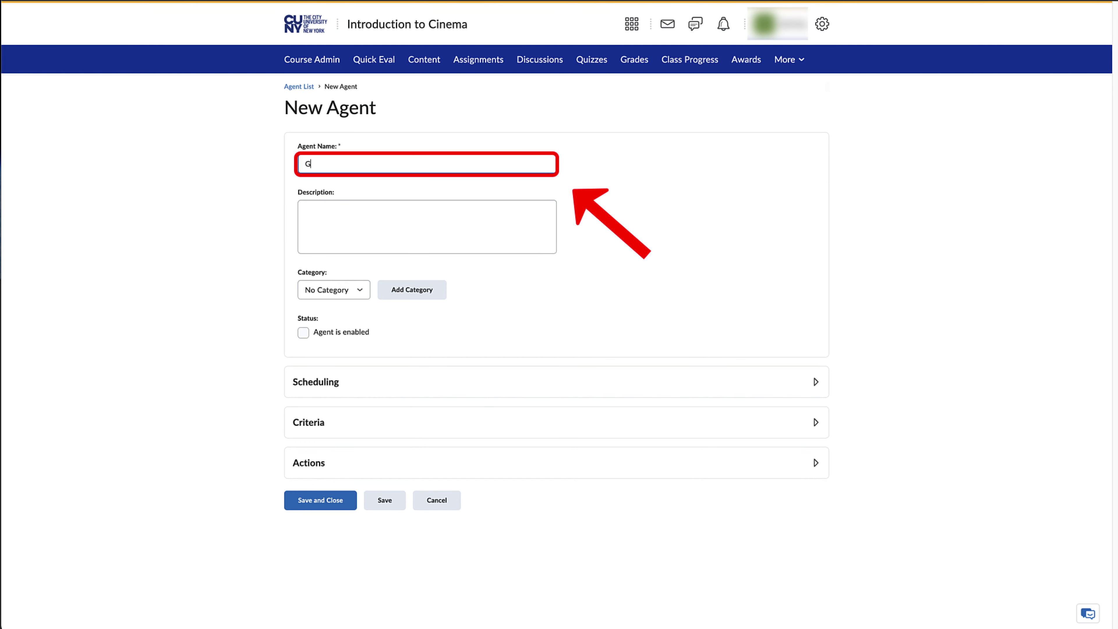
{"action": "left_click", "coordinate": [524, 207]}
{"action": "type", "text": "This is to congratulate students who scored above a 70 on this test."}
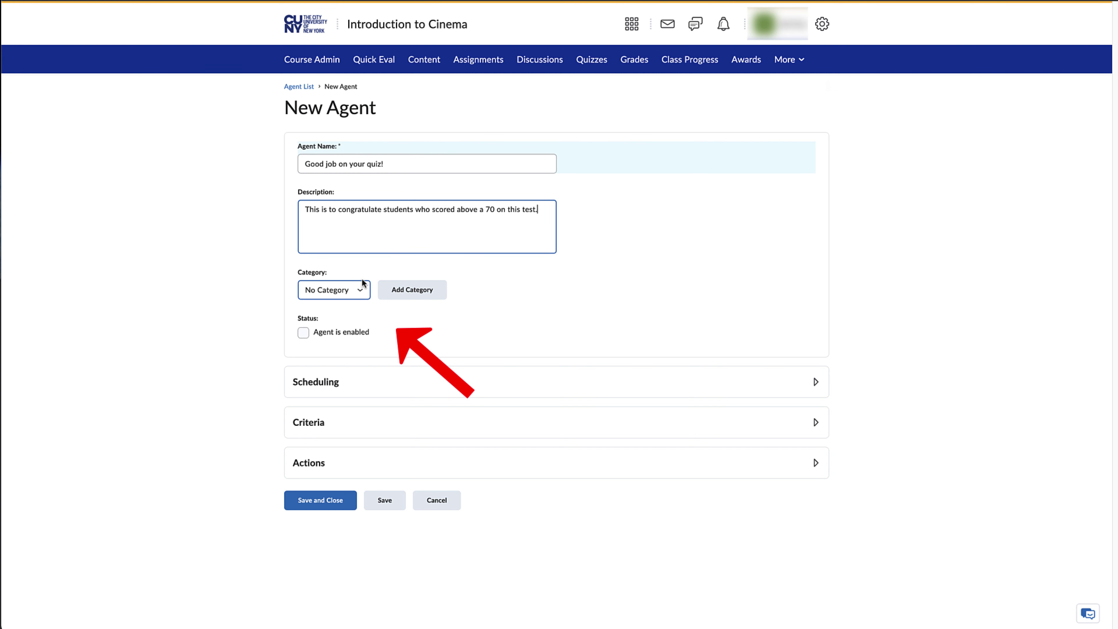
{"action": "left_click", "coordinate": [359, 288]}
{"action": "key", "text": "t"}
{"action": "key", "text": "Return"}
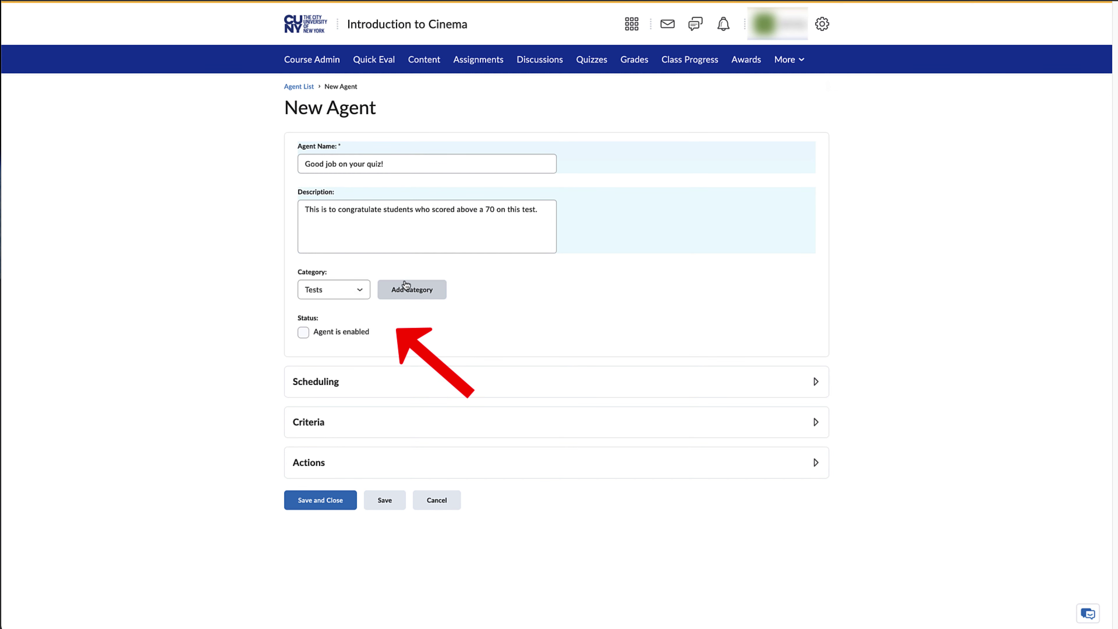
{"action": "left_click", "coordinate": [339, 330]}
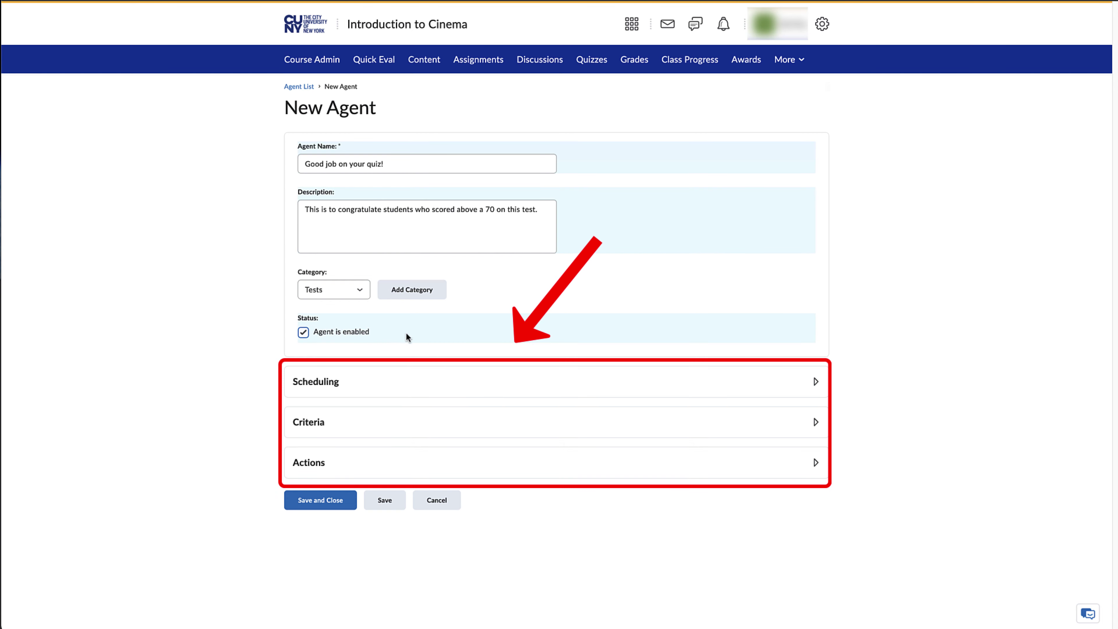
Set the agent's scheduling frequency to Monthly.
{"action": "scroll", "coordinate": [452, 344], "scroll_direction": "down", "scroll_amount": 1}
{"action": "left_click", "coordinate": [468, 378]}
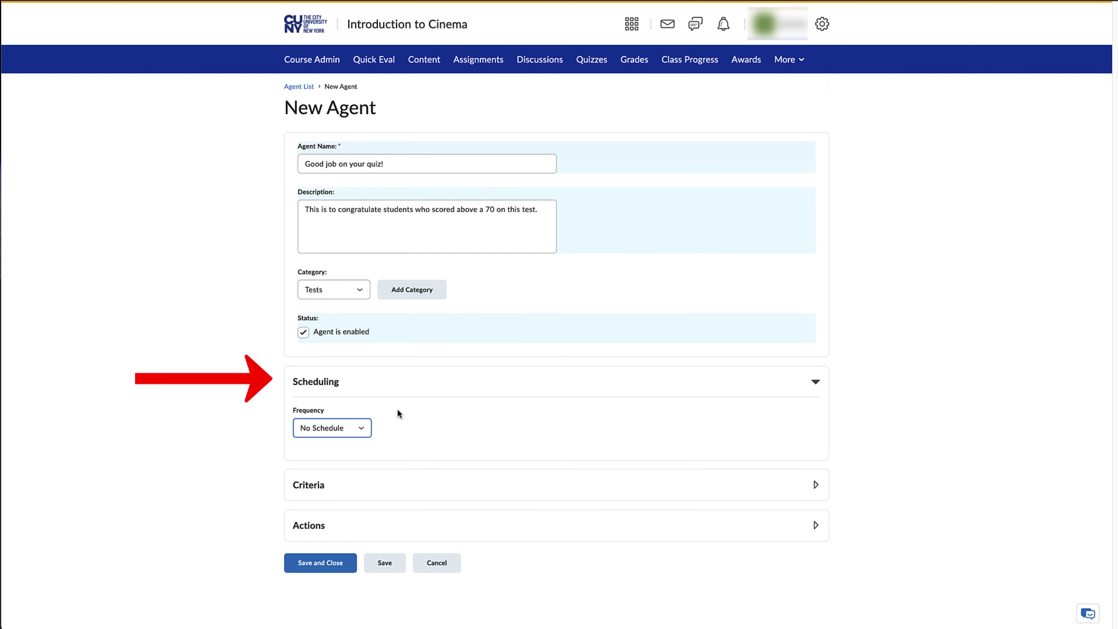
{"action": "left_click", "coordinate": [367, 426]}
{"action": "left_click", "coordinate": [353, 481]}
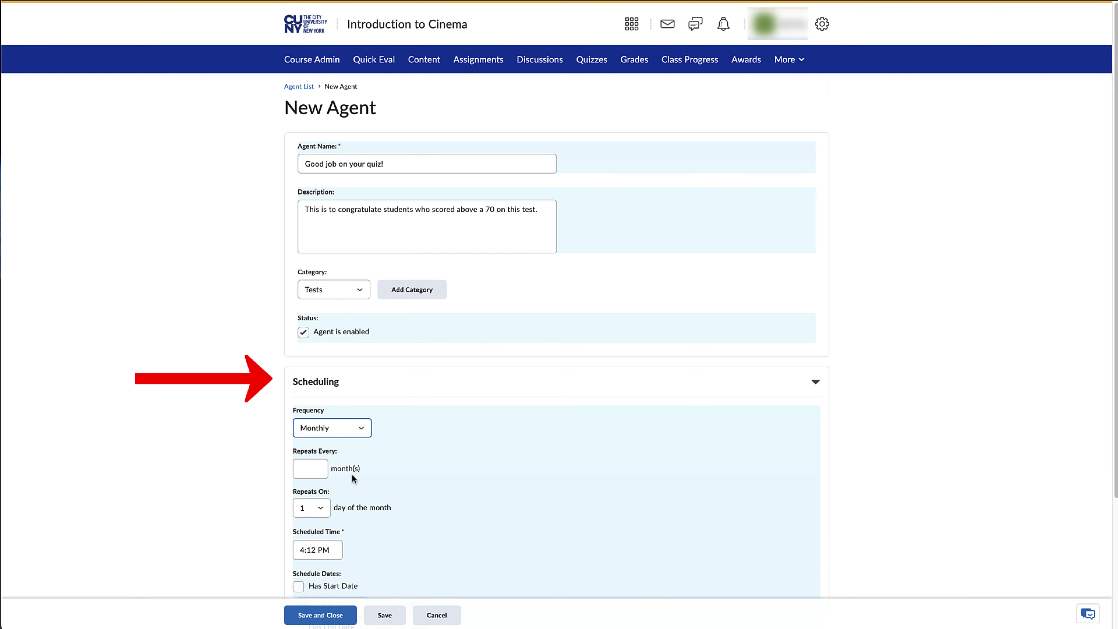
{"action": "scroll", "coordinate": [352, 480], "scroll_direction": "down", "scroll_amount": 4}
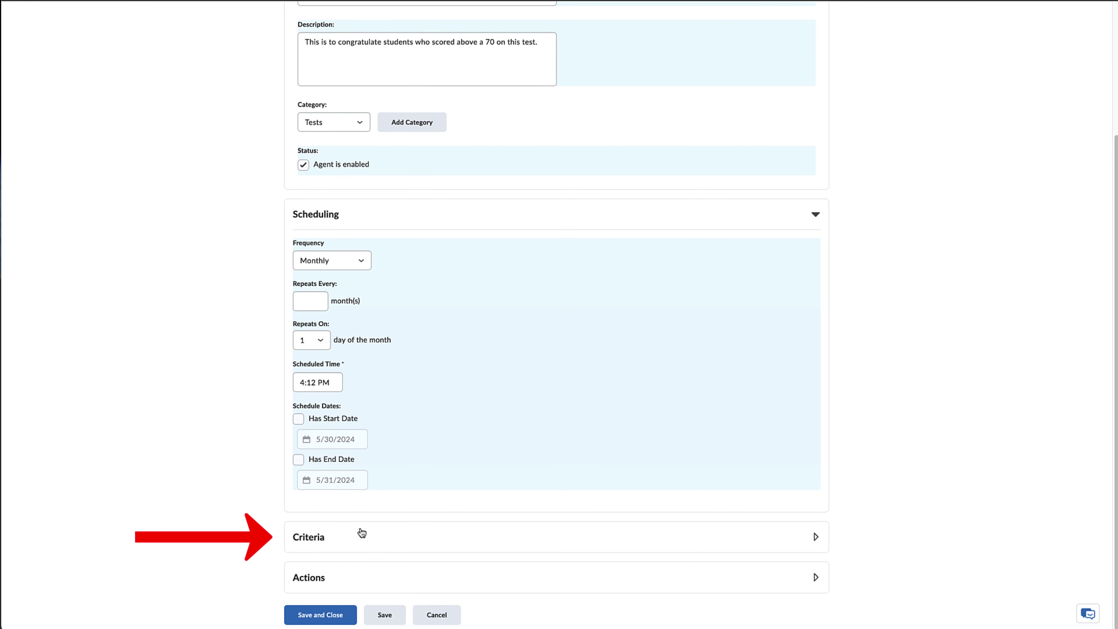
{"action": "left_click", "coordinate": [362, 534]}
{"action": "scroll", "coordinate": [361, 531], "scroll_direction": "down", "scroll_amount": 7}
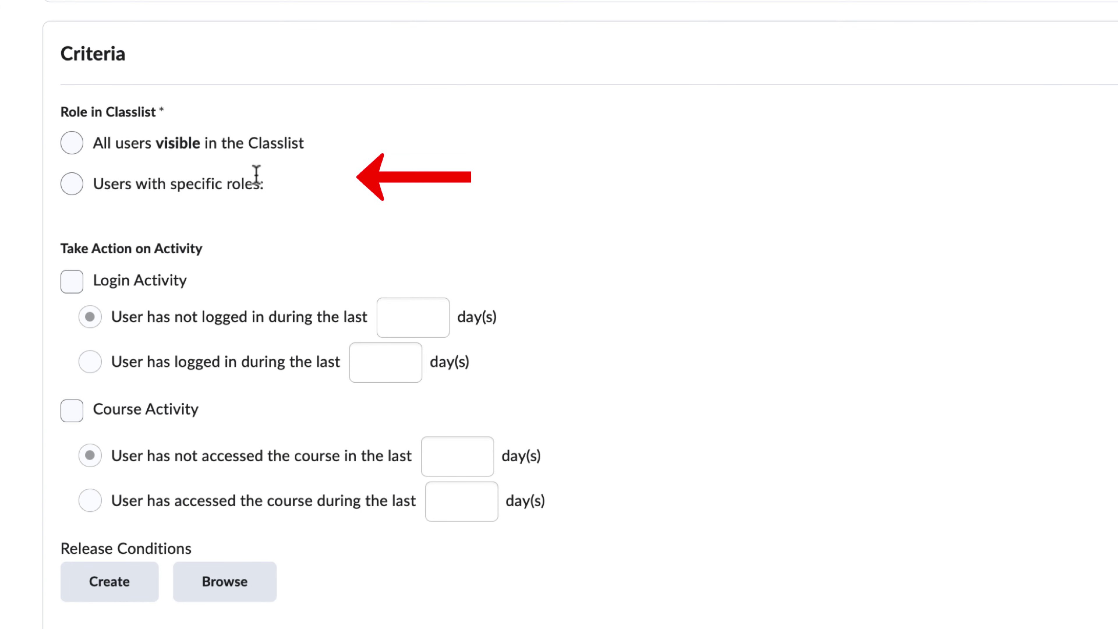
Limit the agent's criteria to the Learner role, with login activity checked and no release condition.
{"action": "left_click", "coordinate": [73, 185]}
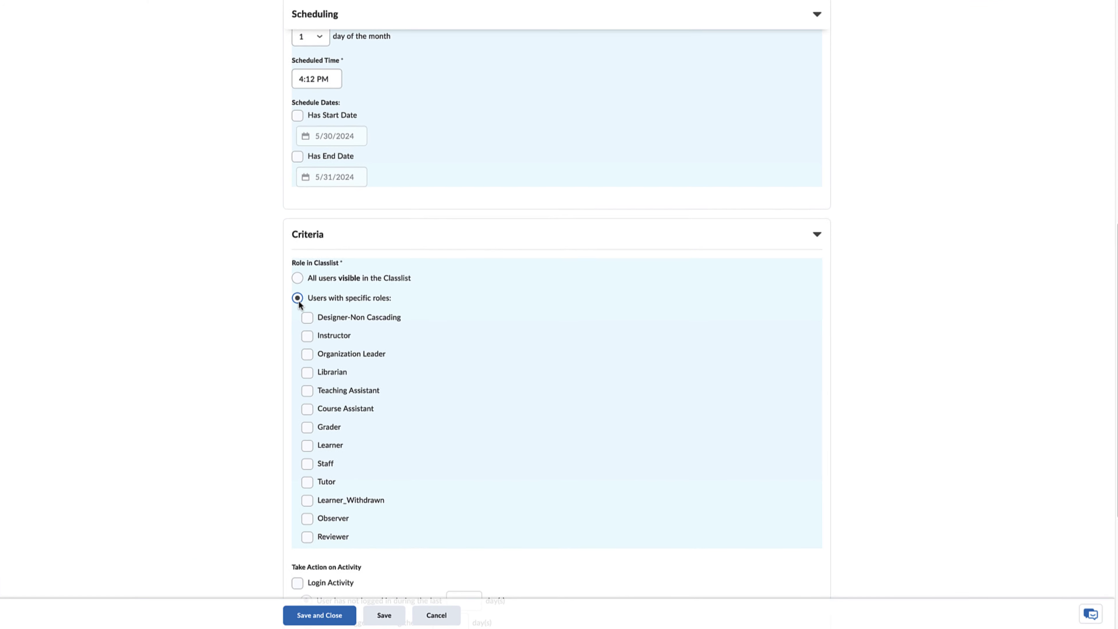
{"action": "left_click", "coordinate": [307, 445]}
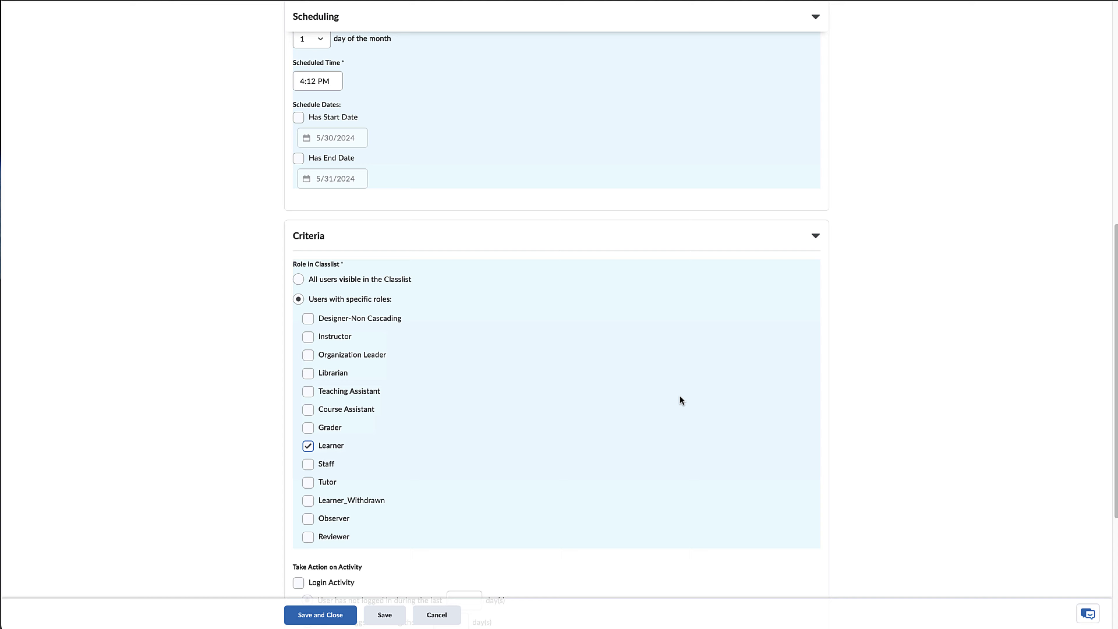
{"action": "scroll", "coordinate": [680, 400], "scroll_direction": "down", "scroll_amount": 5}
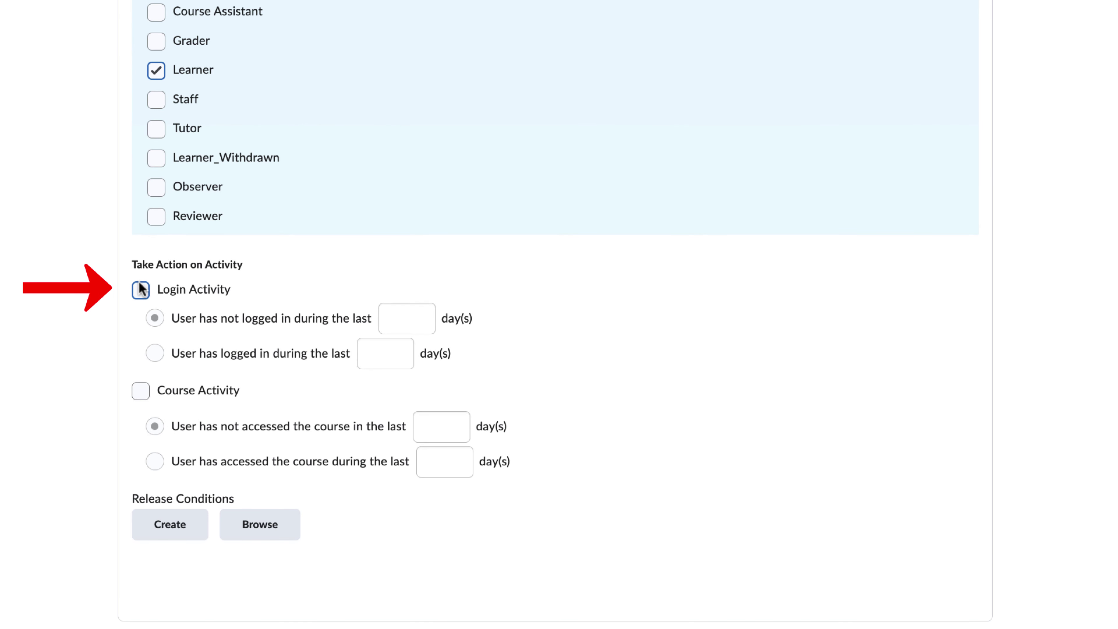
{"action": "left_click", "coordinate": [141, 290]}
{"action": "left_click", "coordinate": [140, 391]}
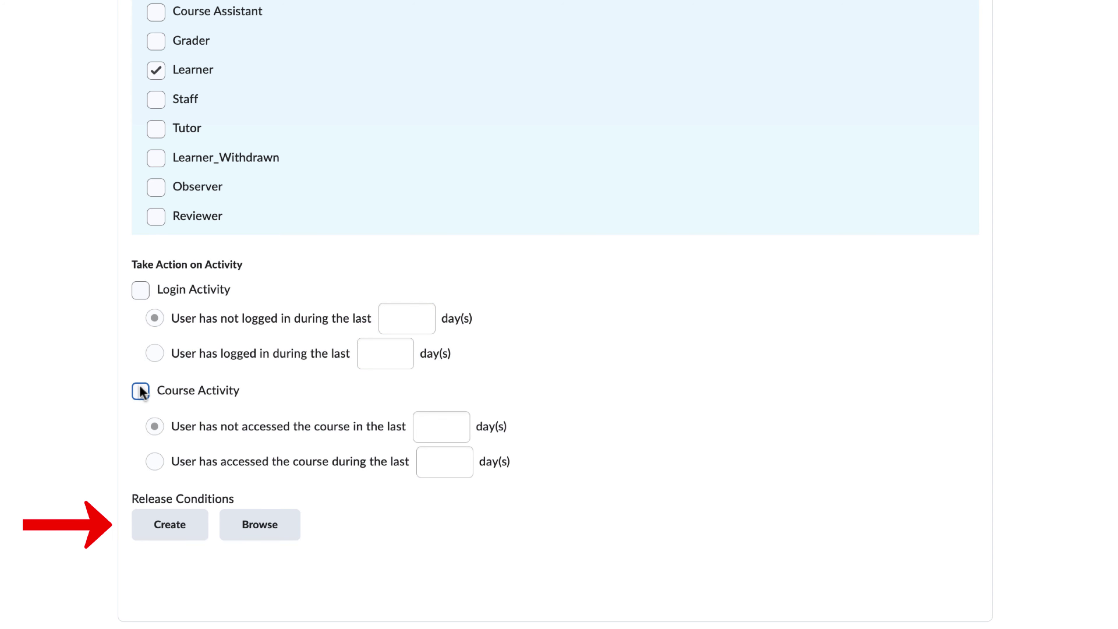
{"action": "left_click", "coordinate": [140, 391]}
{"action": "left_click", "coordinate": [241, 523]}
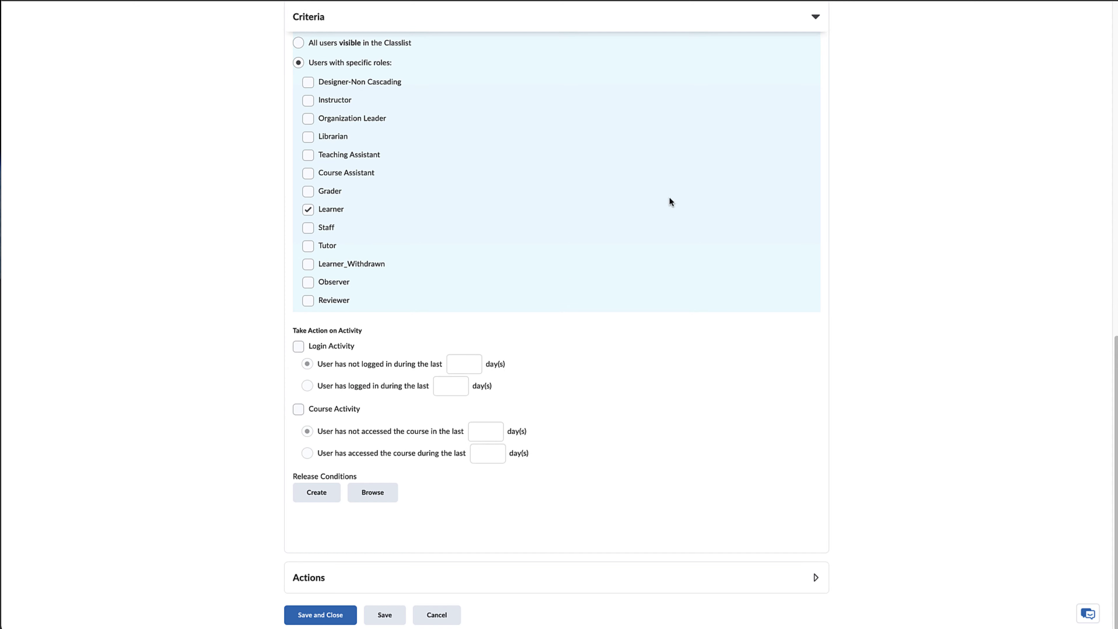
{"action": "left_click", "coordinate": [811, 25]}
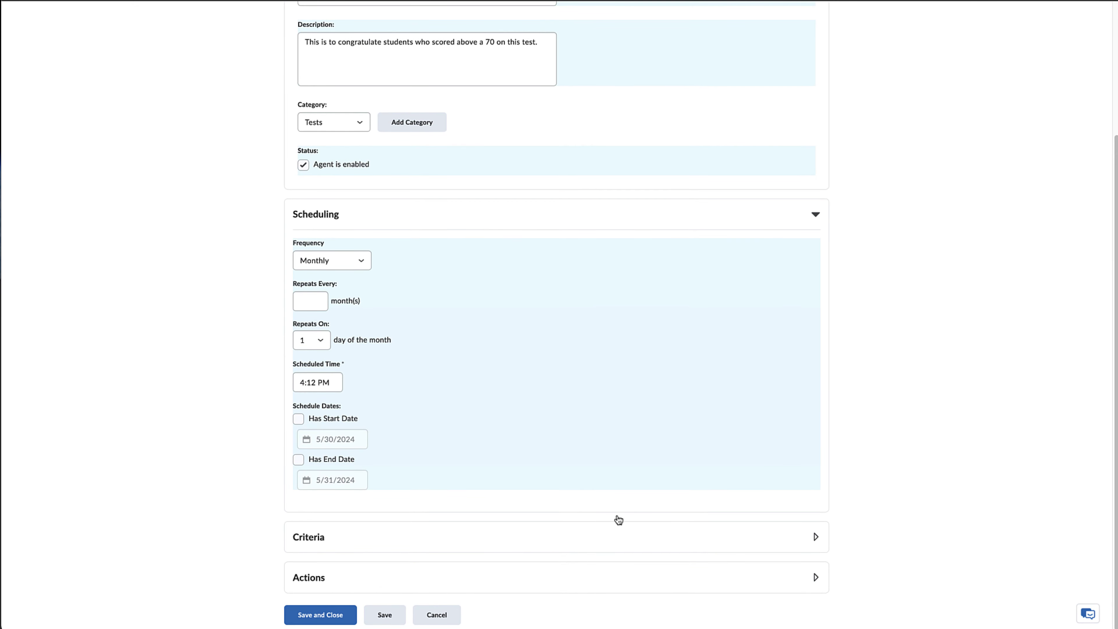
In the agent's Actions, turn on sending an email when the criteria are satisfied.
{"action": "left_click", "coordinate": [562, 578]}
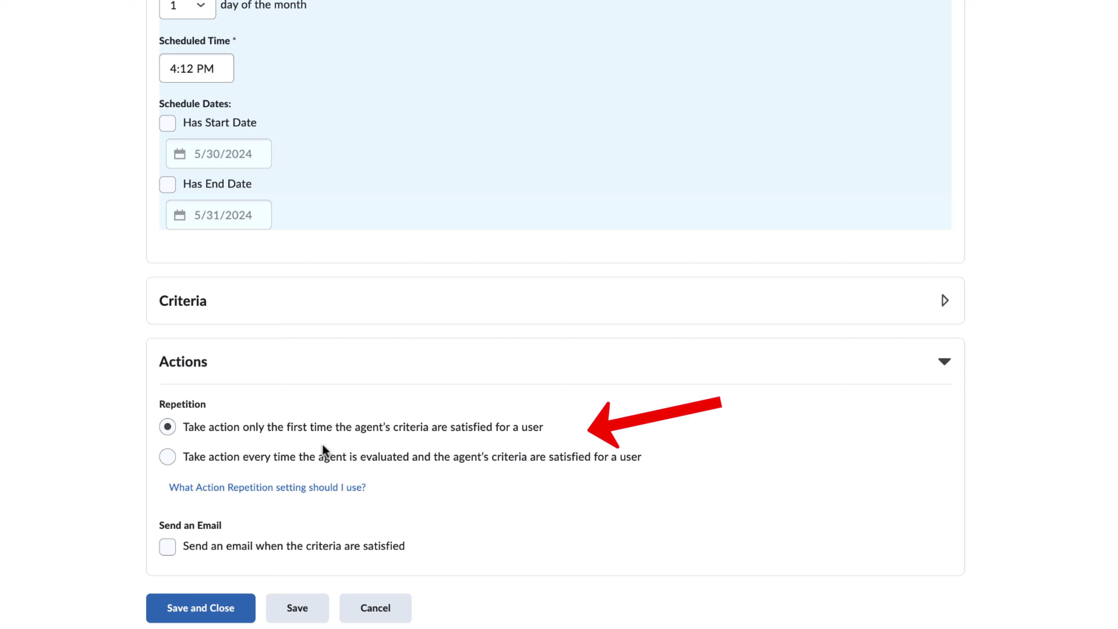
{"action": "left_click", "coordinate": [297, 489]}
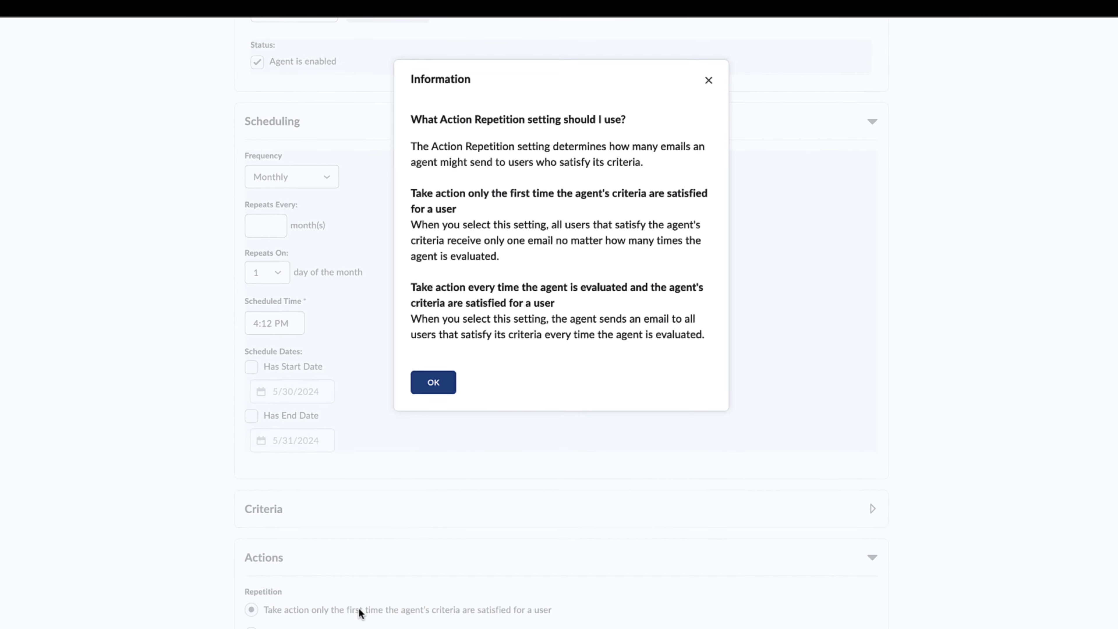
{"action": "left_click", "coordinate": [433, 381]}
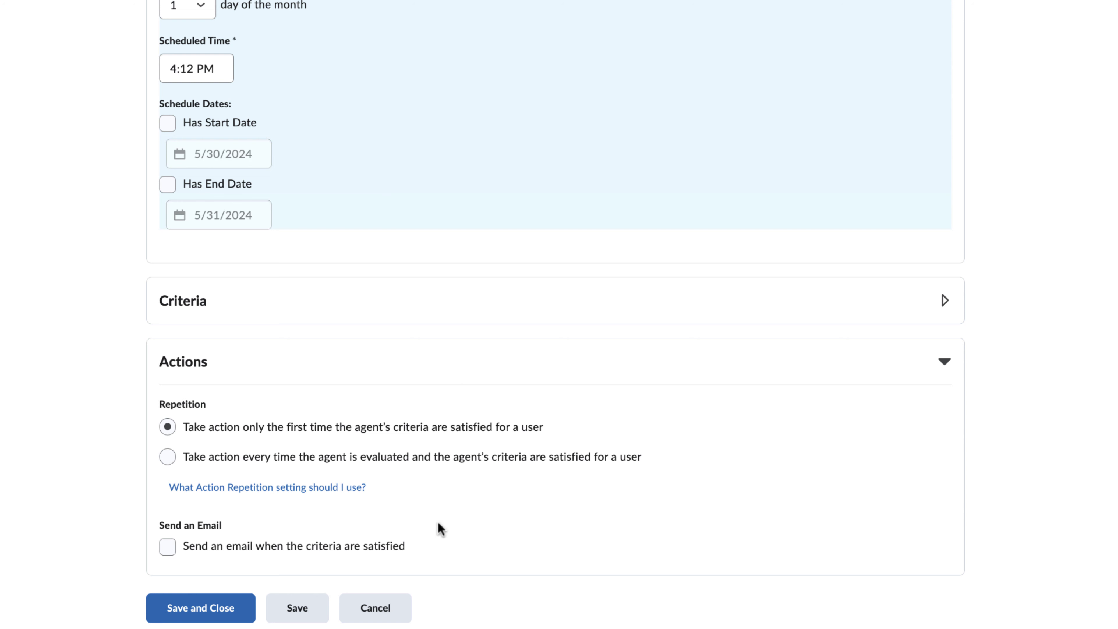
{"action": "left_click", "coordinate": [166, 548]}
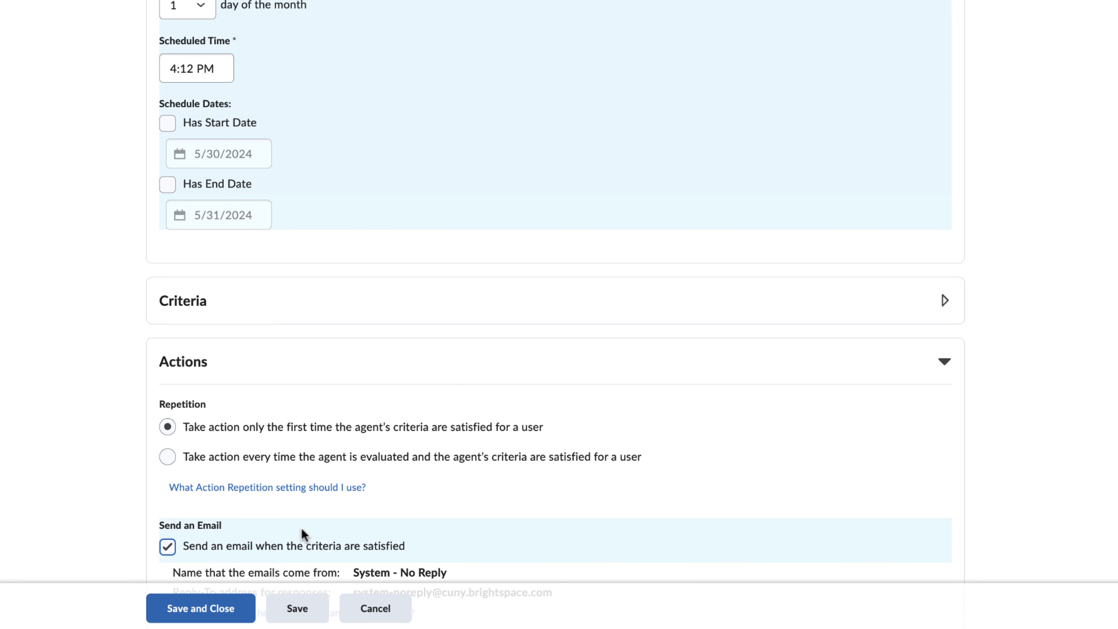
{"action": "scroll", "coordinate": [979, 517], "scroll_direction": "down", "scroll_amount": 8}
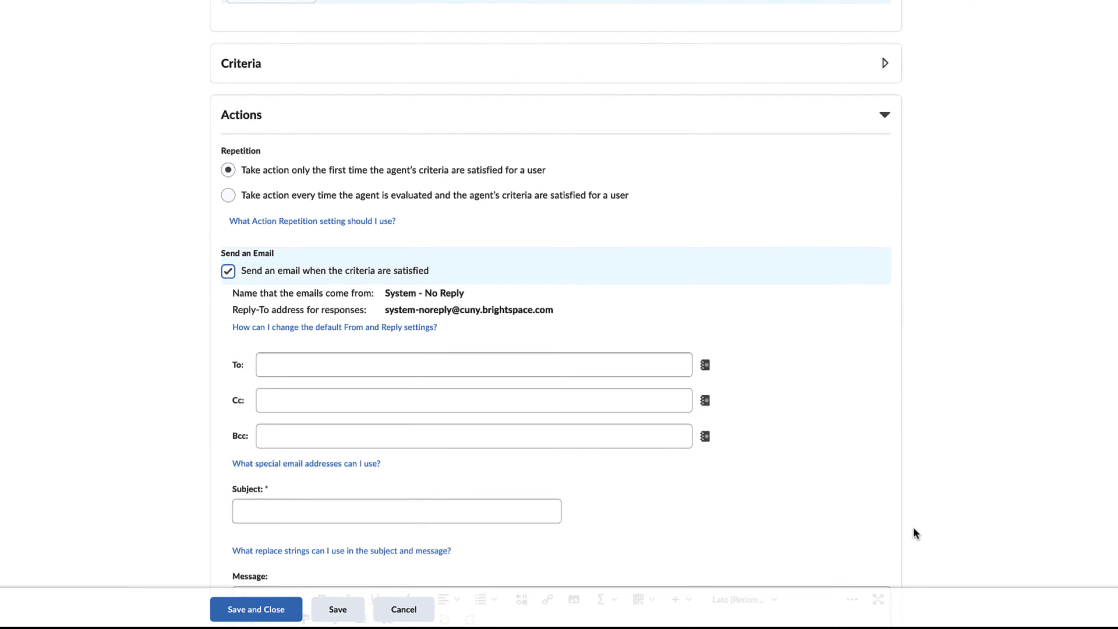
{"action": "scroll", "coordinate": [864, 539], "scroll_direction": "down", "scroll_amount": 5}
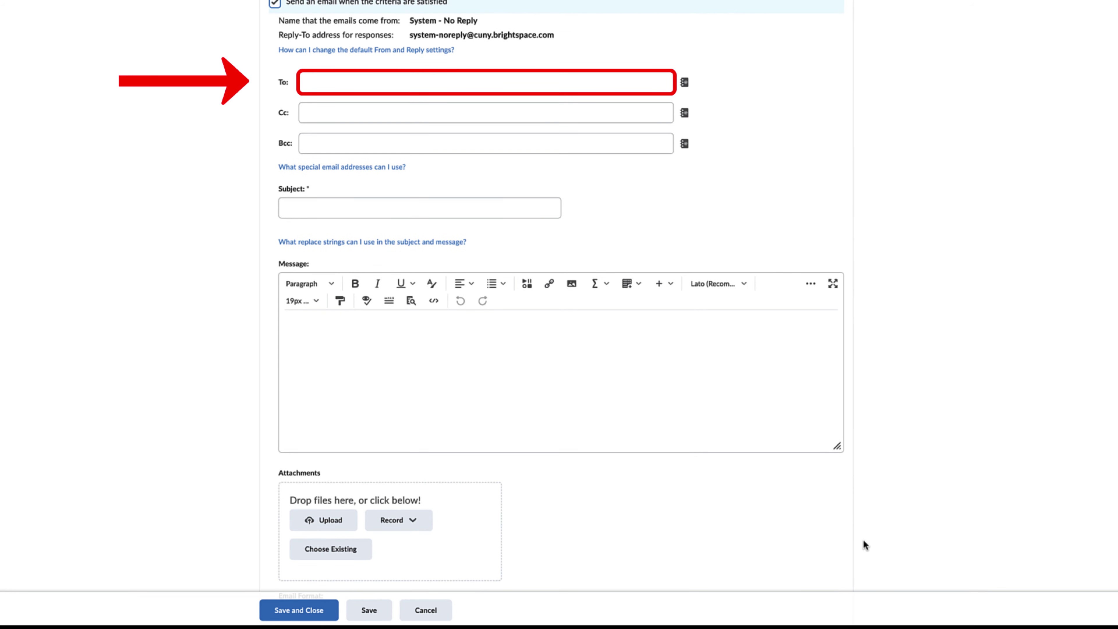
Fill in the To and Cc addresses, subject 'Congratulations!' and message 'Great job on scoring high on this test!'.
{"action": "left_click", "coordinate": [480, 89]}
{"action": "type", "text": "example@example.com"}
{"action": "left_click", "coordinate": [484, 113]}
{"action": "type", "text": "exampledos@example.com"}
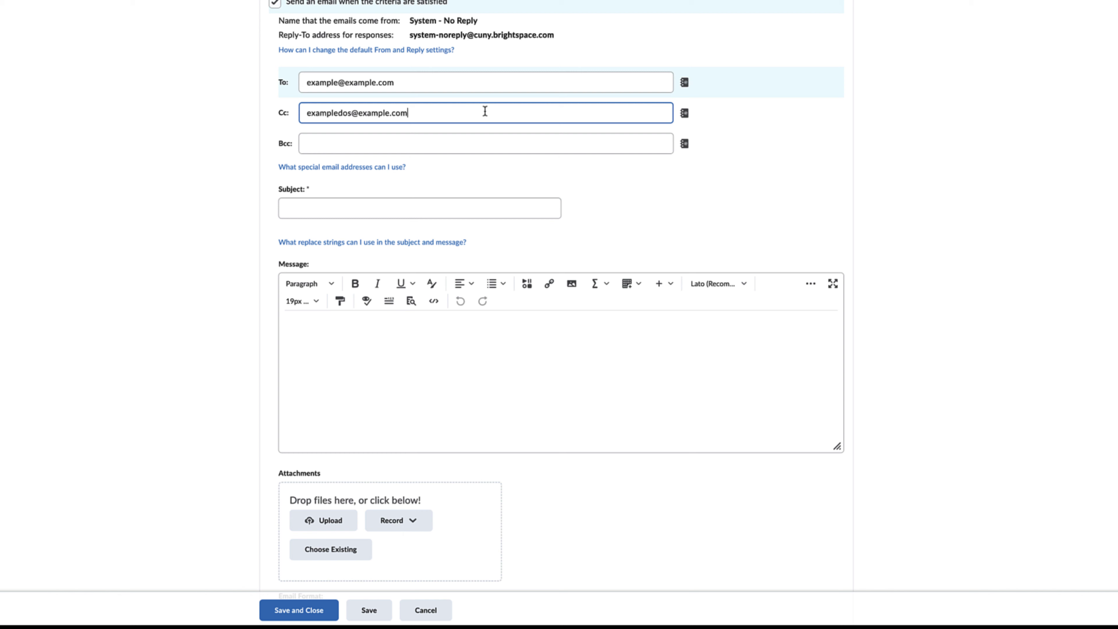
{"action": "left_click", "coordinate": [477, 205]}
{"action": "type", "text": "Congratulations!"}
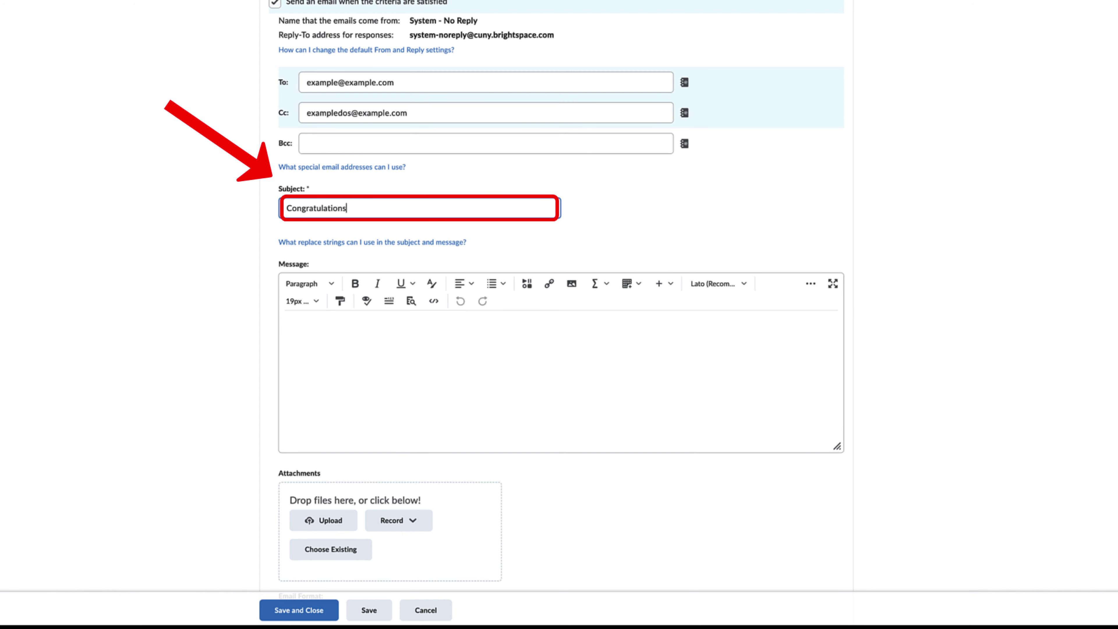
{"action": "left_click", "coordinate": [469, 321]}
{"action": "type", "text": "Great job on scor"}
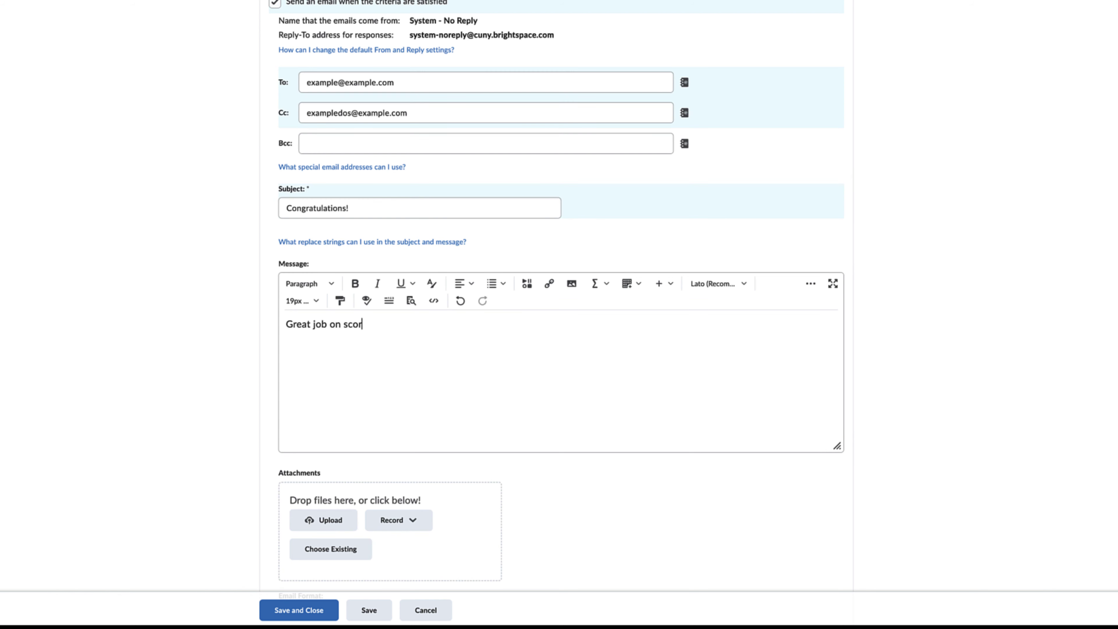
{"action": "type", "text": "ing high on this test!"}
{"action": "scroll", "coordinate": [578, 463], "scroll_direction": "down", "scroll_amount": 2}
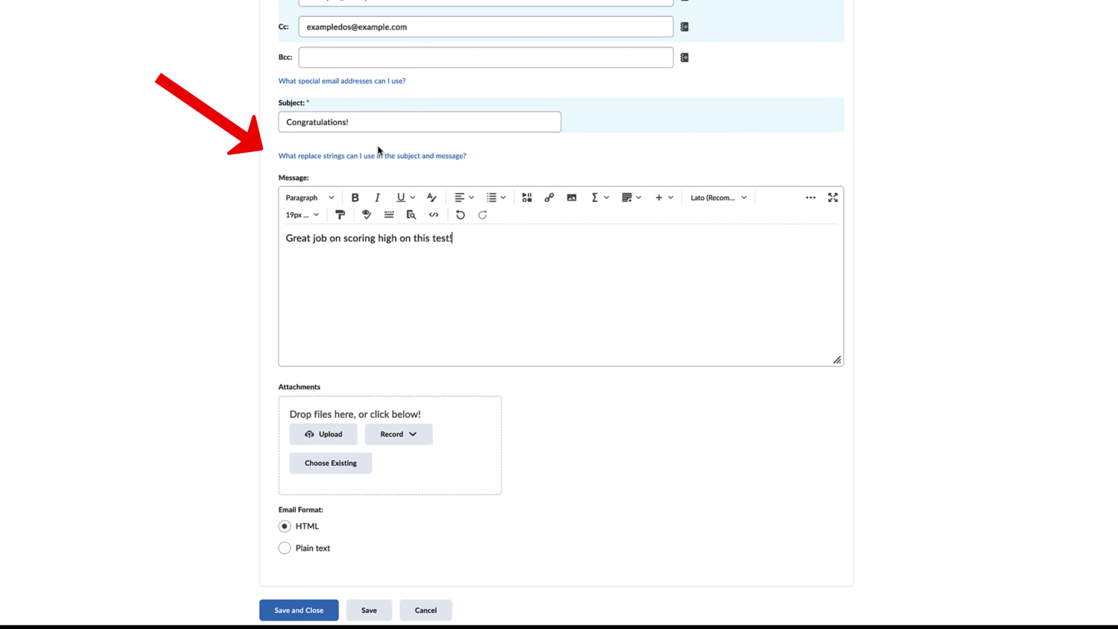
{"action": "left_click", "coordinate": [377, 156]}
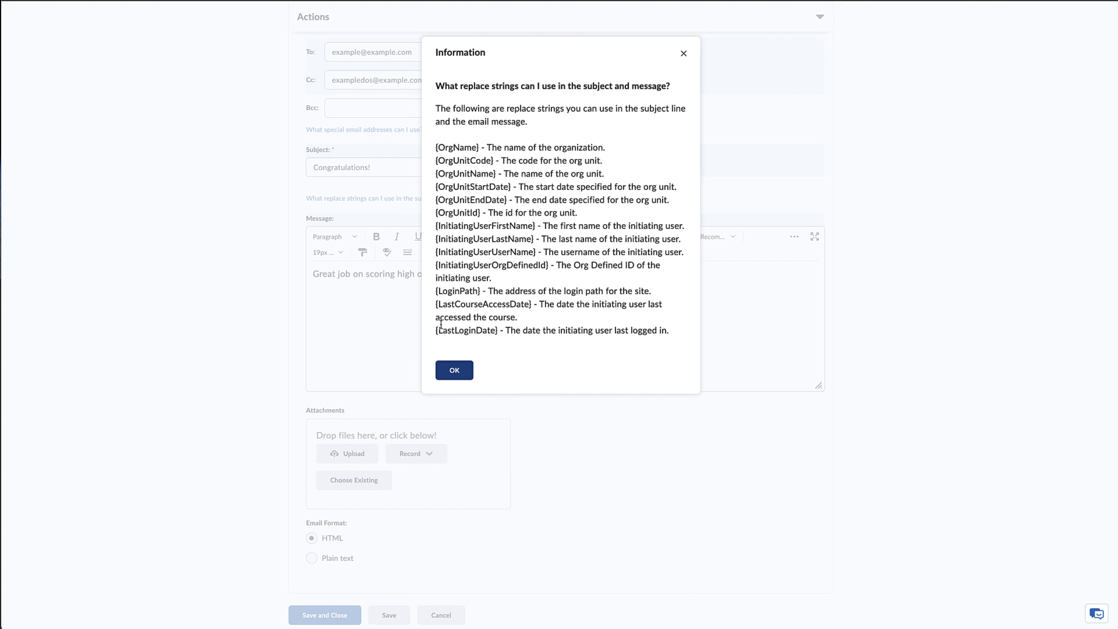
{"action": "left_click", "coordinate": [454, 370]}
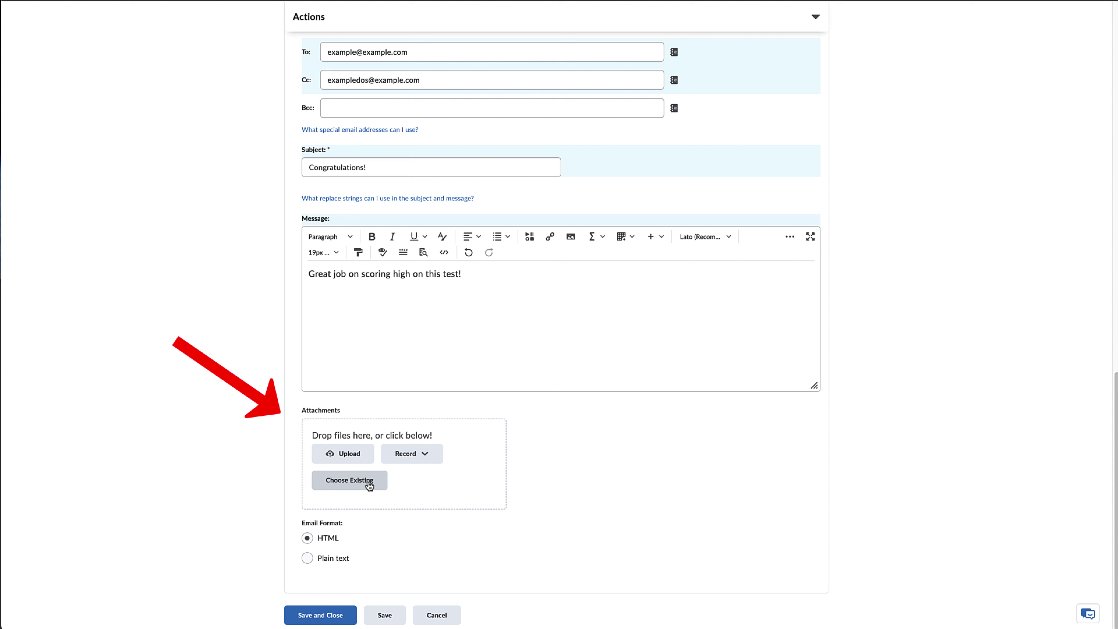
{"action": "left_click", "coordinate": [425, 457]}
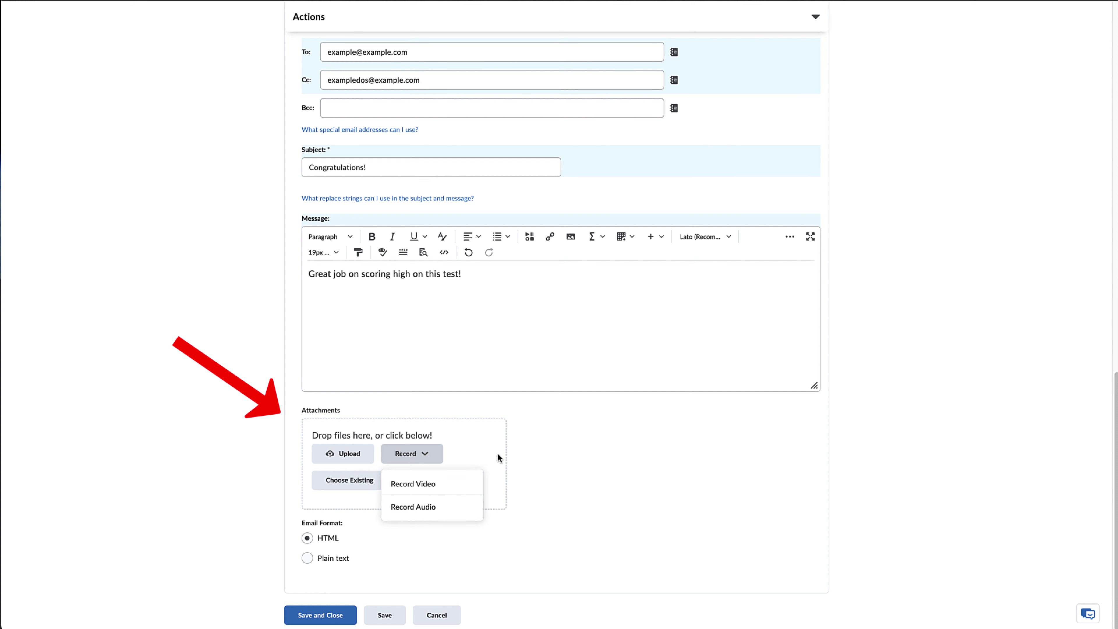
{"action": "left_click", "coordinate": [511, 458]}
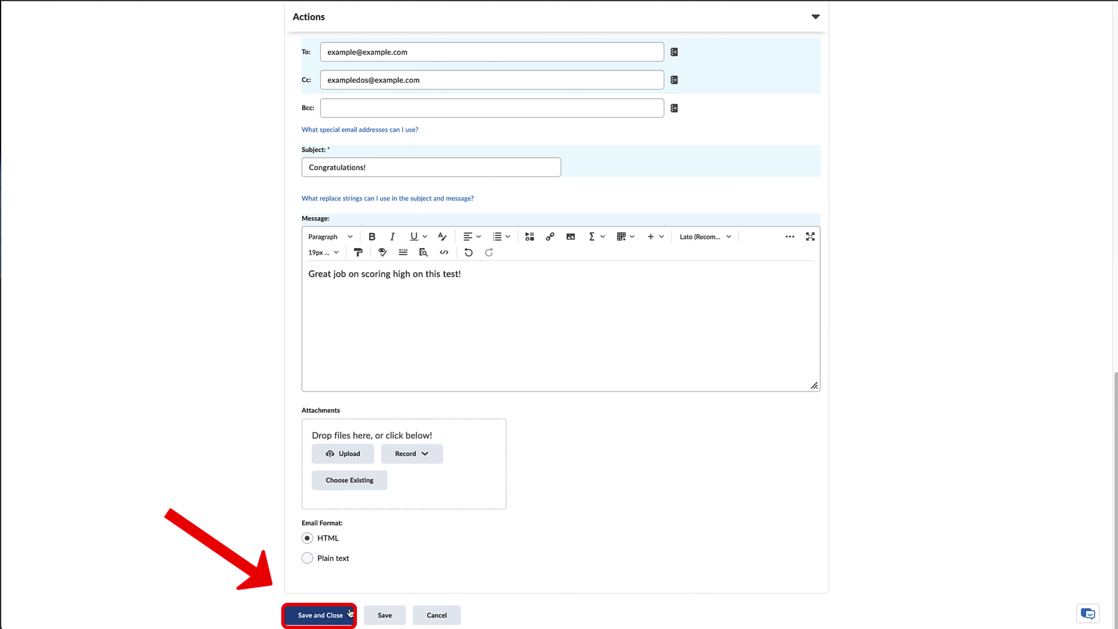
Save and close the 'Good job on your quiz!' agent, then start its Practice Run.
{"action": "left_click", "coordinate": [338, 615]}
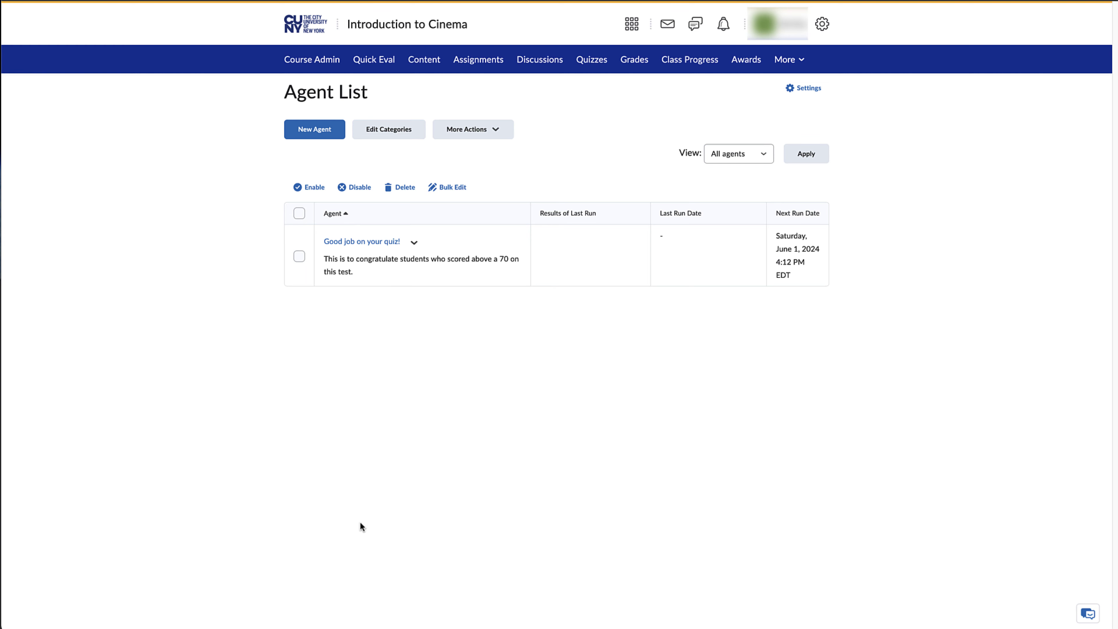
{"action": "left_click", "coordinate": [411, 245]}
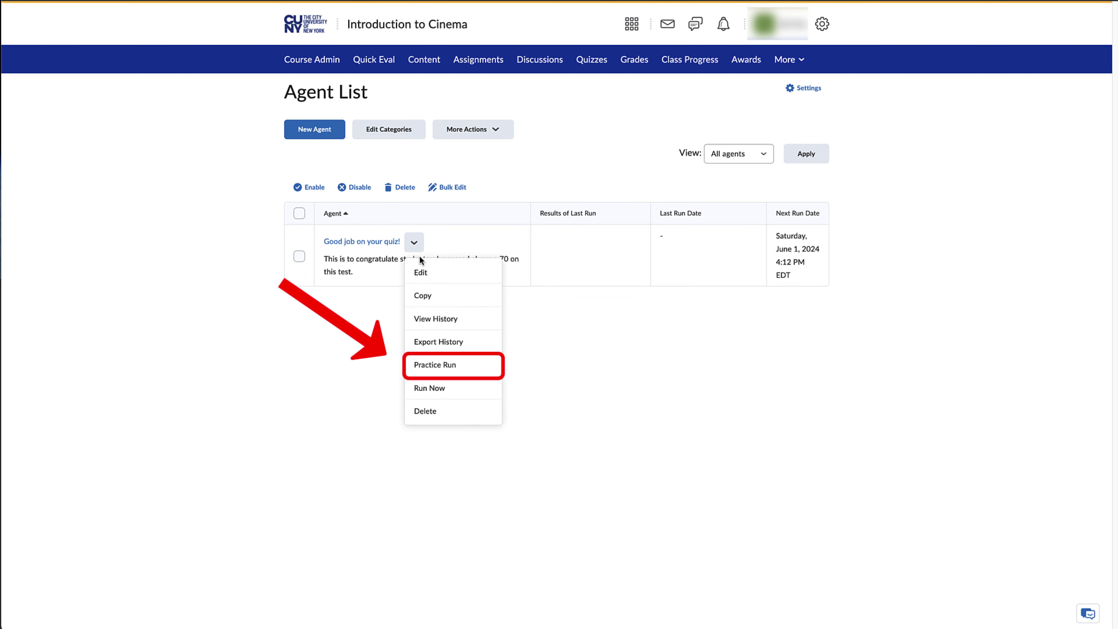
{"action": "left_click", "coordinate": [464, 366]}
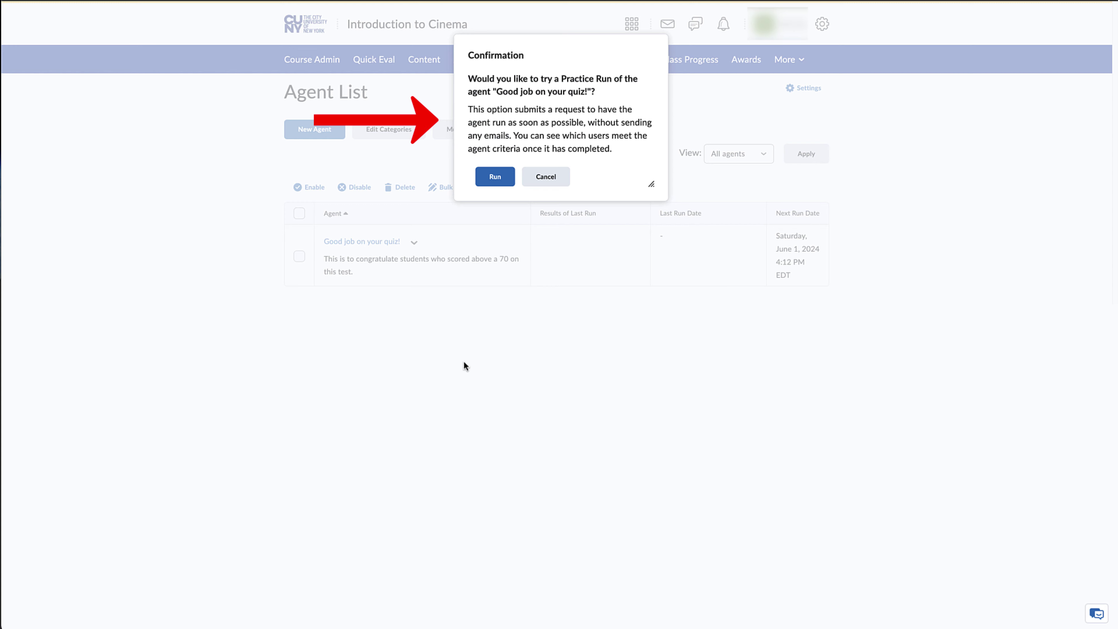
{"action": "left_click", "coordinate": [503, 187]}
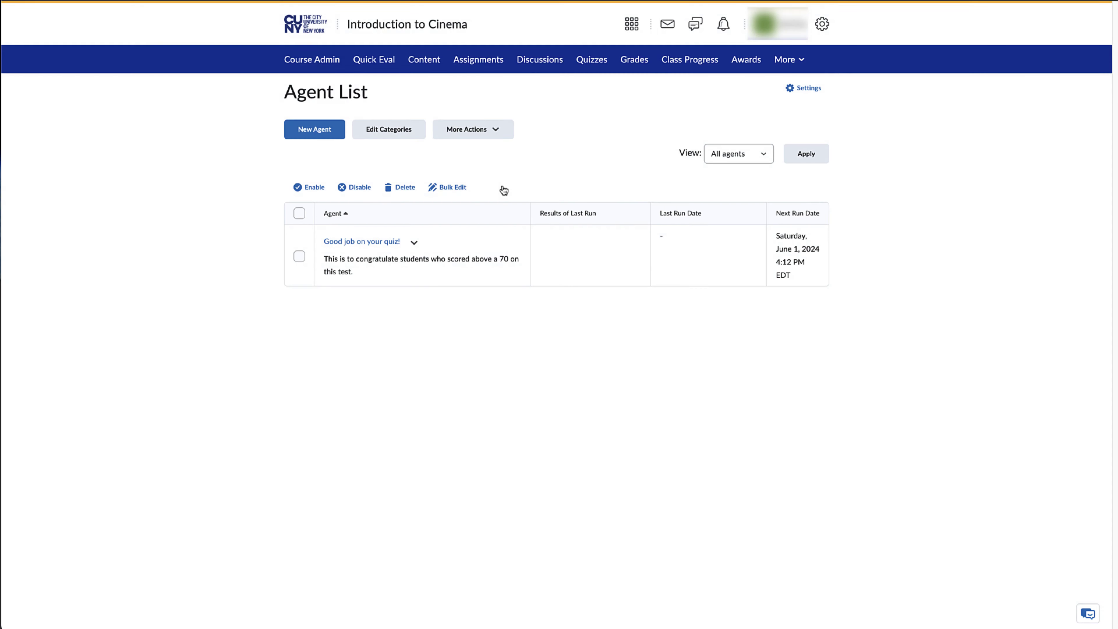